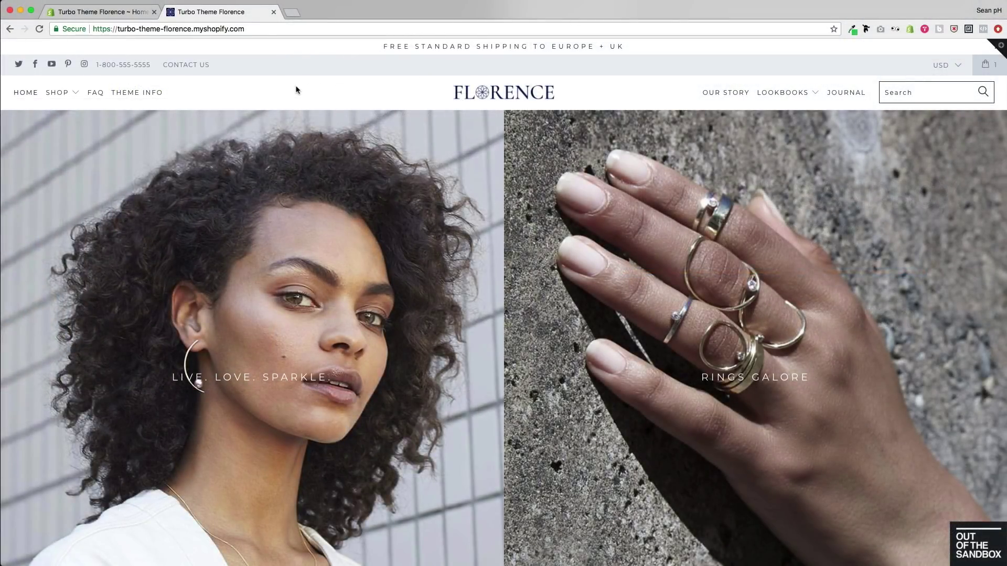
Preview the storefront's predictive results for 'gold', then scroll down to the Search our shop section.
text(gold)
click(936, 84)
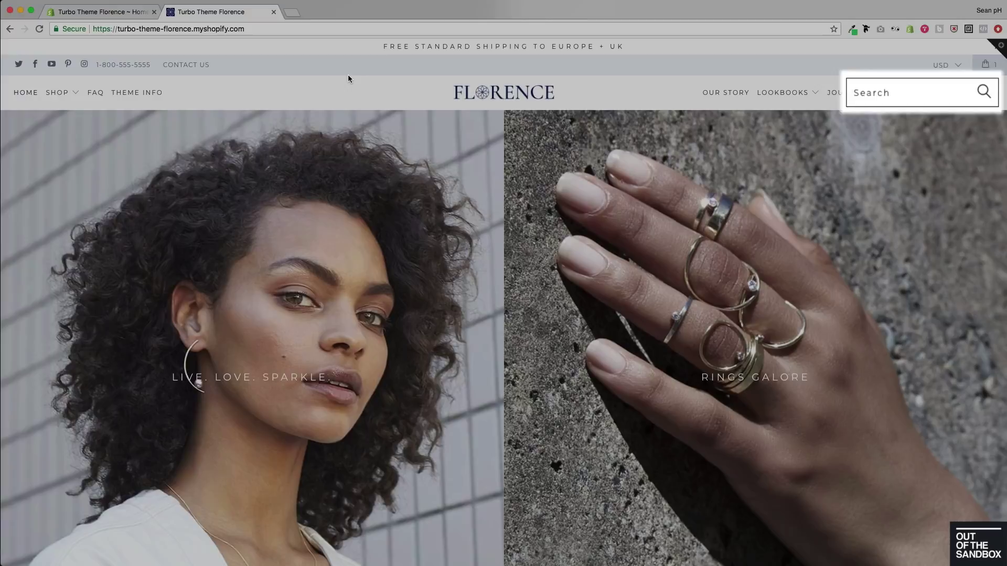
scroll(348, 74, down, 10)
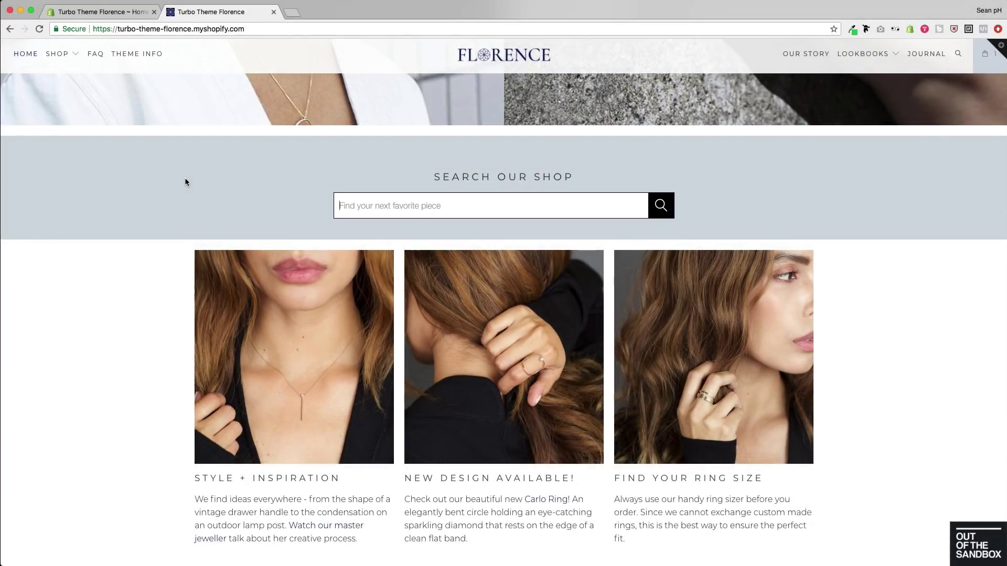
Search 'gold' in the Search our shop field and open the Biron Earrings suggestion.
text(gold)
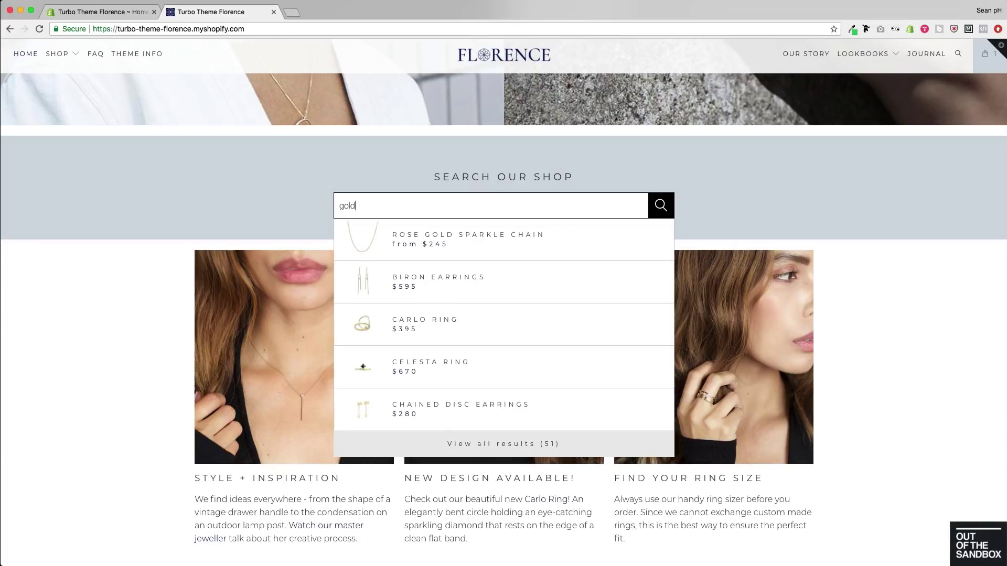
click(489, 285)
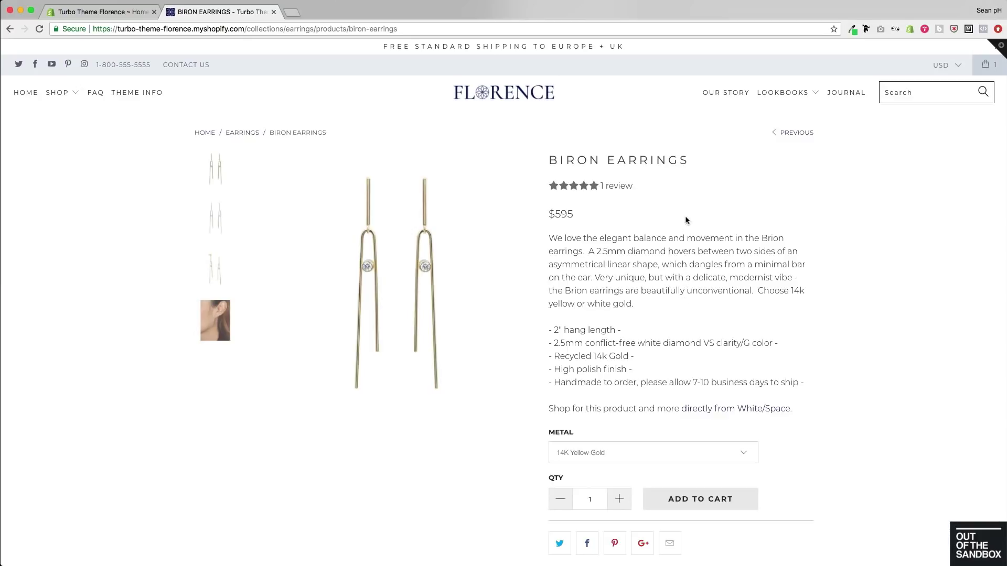
Go back to the Florence home page and open all 51 search results for 'gold'.
click(505, 98)
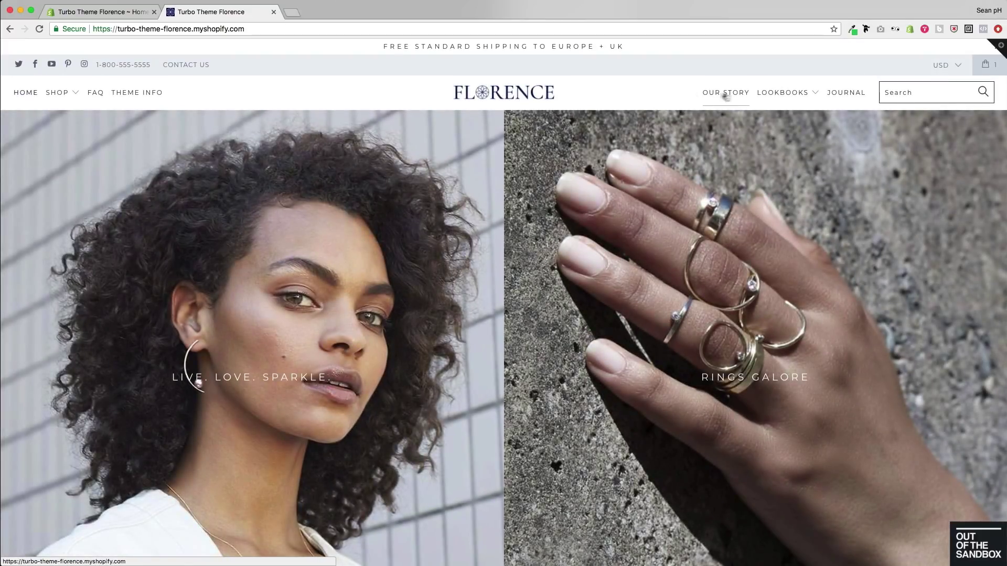
click(936, 97)
text(gold)
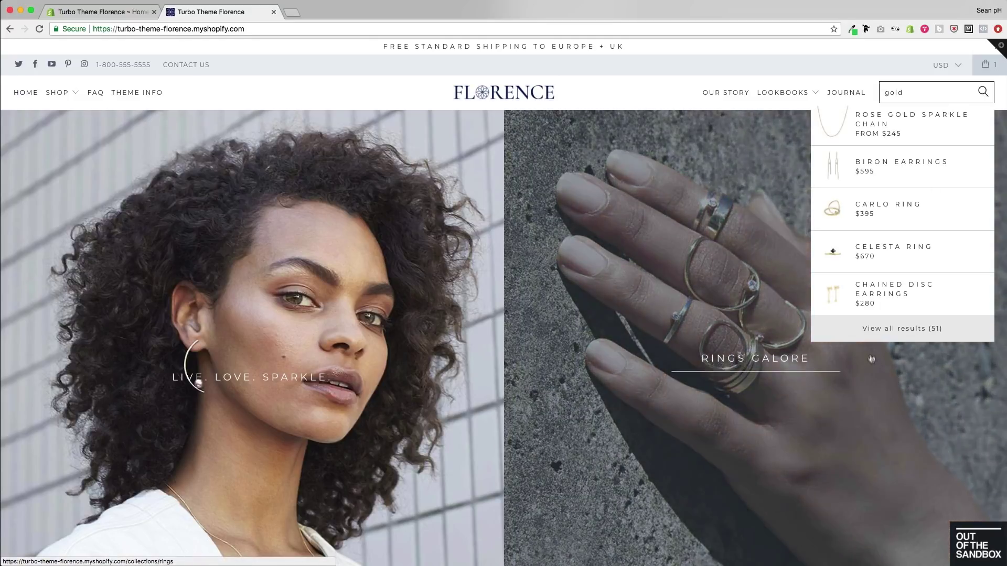
click(877, 330)
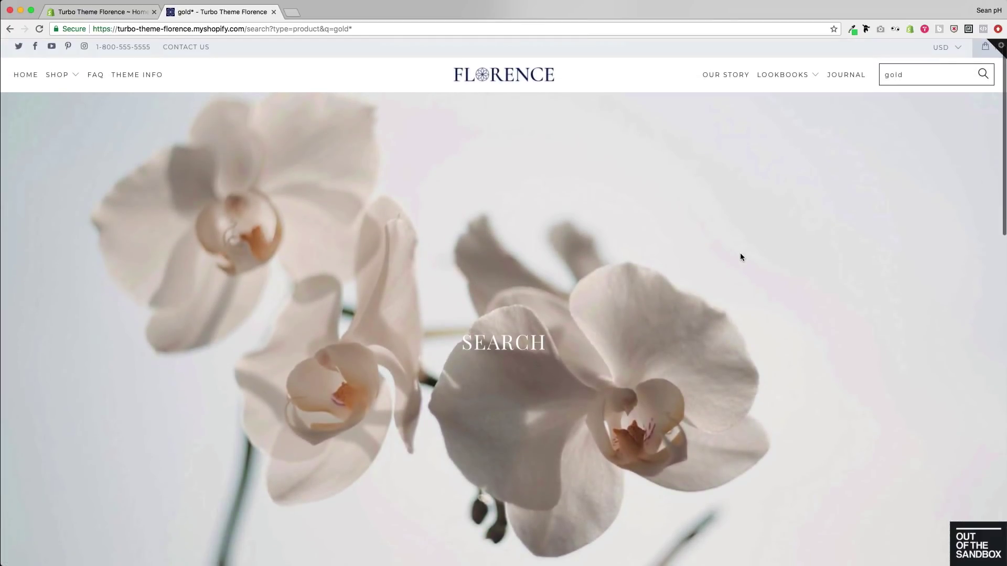
Scroll through the 'gold' results grid and its Earring, Necklace and Ring type filters.
scroll(740, 257, down, 5)
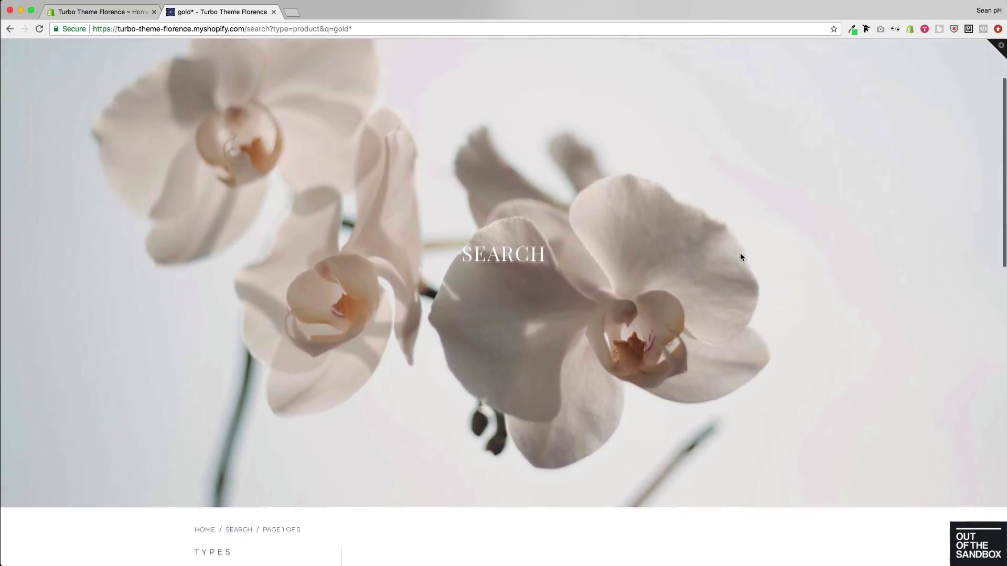
scroll(740, 253, down, 4)
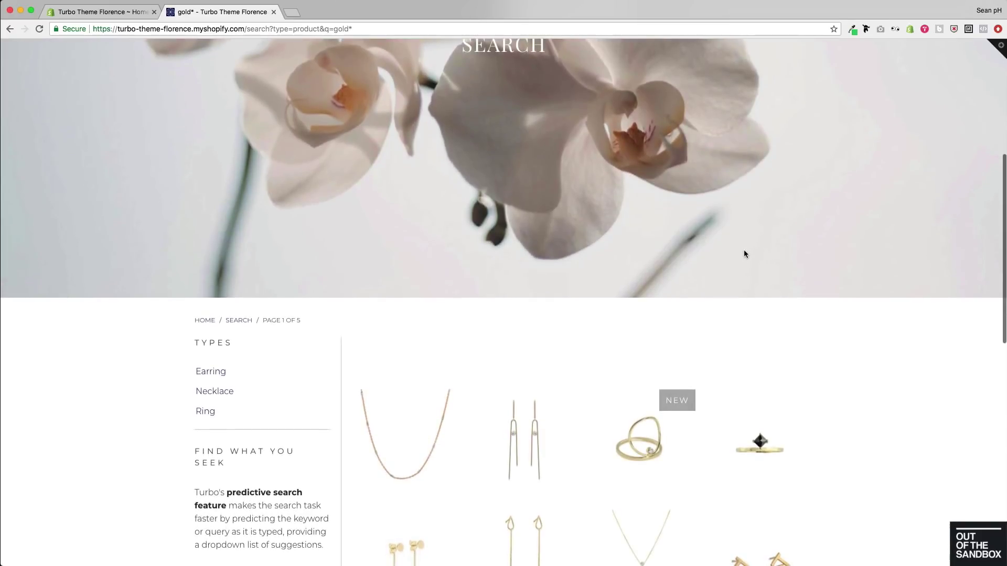
scroll(744, 255, down, 2)
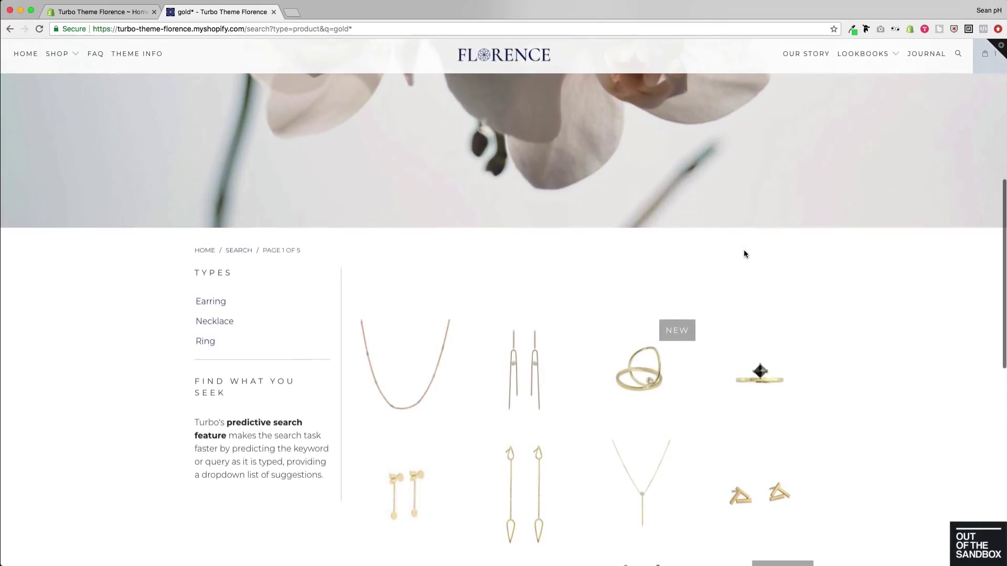
scroll(744, 253, down, 4)
scroll(744, 254, down, 4)
scroll(232, 253, down, 6)
scroll(238, 251, down, 7)
scroll(237, 251, down, 6)
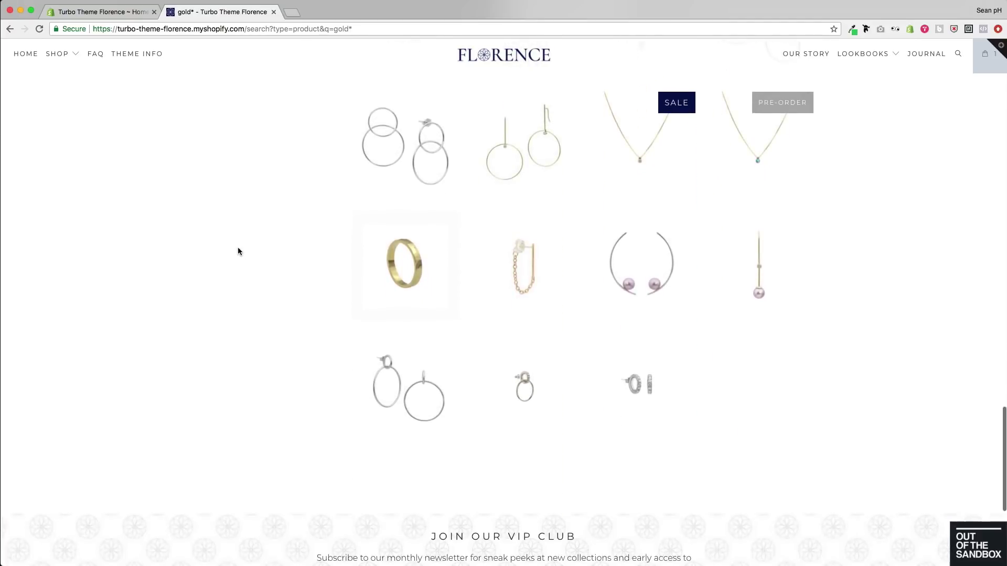
scroll(238, 248, down, 2)
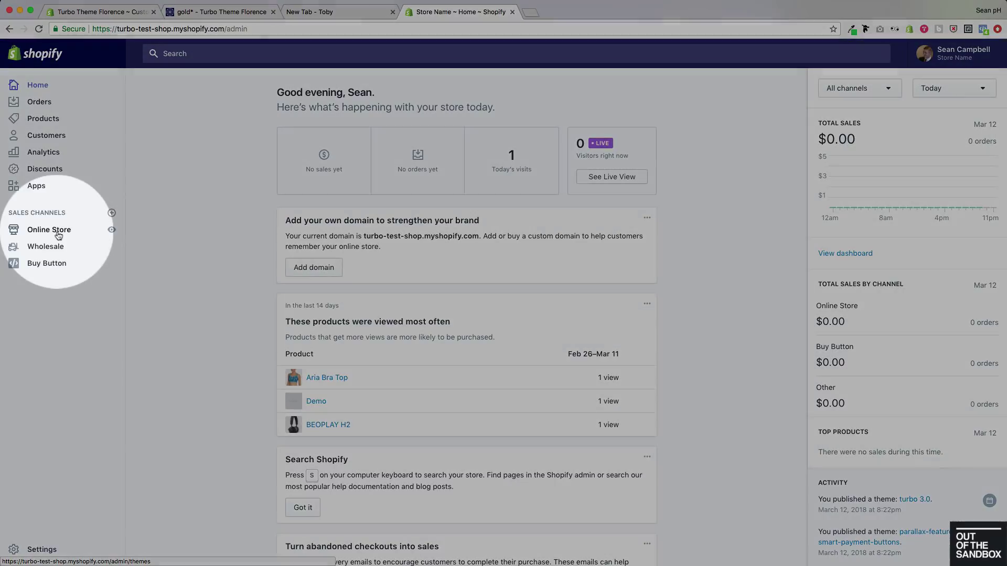
Open the current Turbo-3.0-Dev-FINAL theme in the theme editor from Online Store.
click(58, 235)
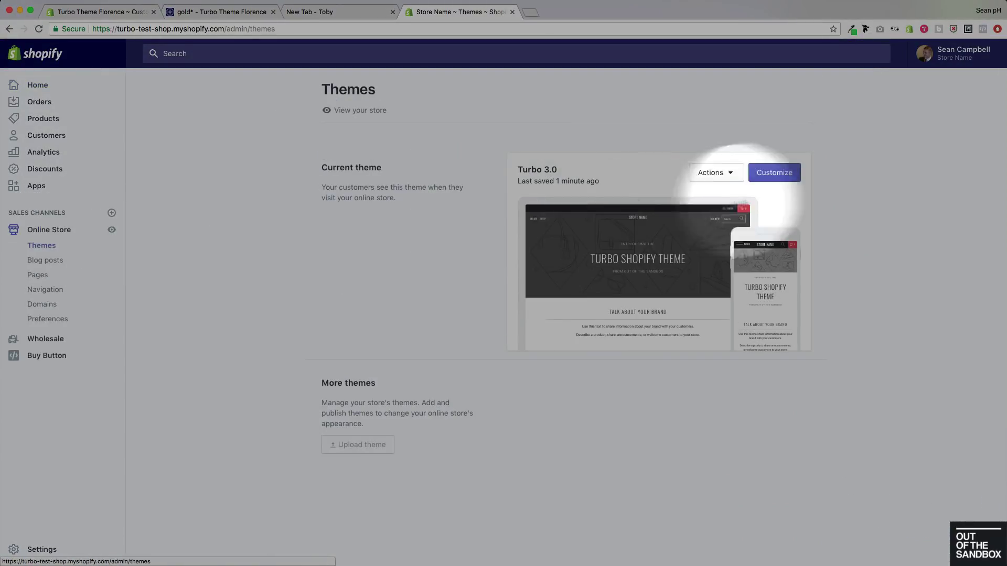
click(776, 178)
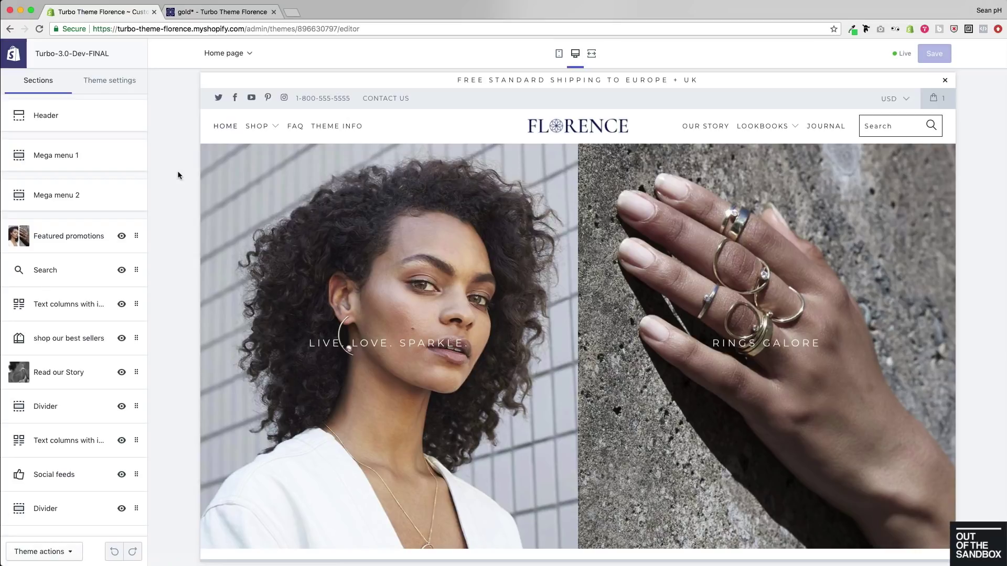
click(48, 128)
scroll(97, 187, down, 5)
scroll(97, 187, down, 10)
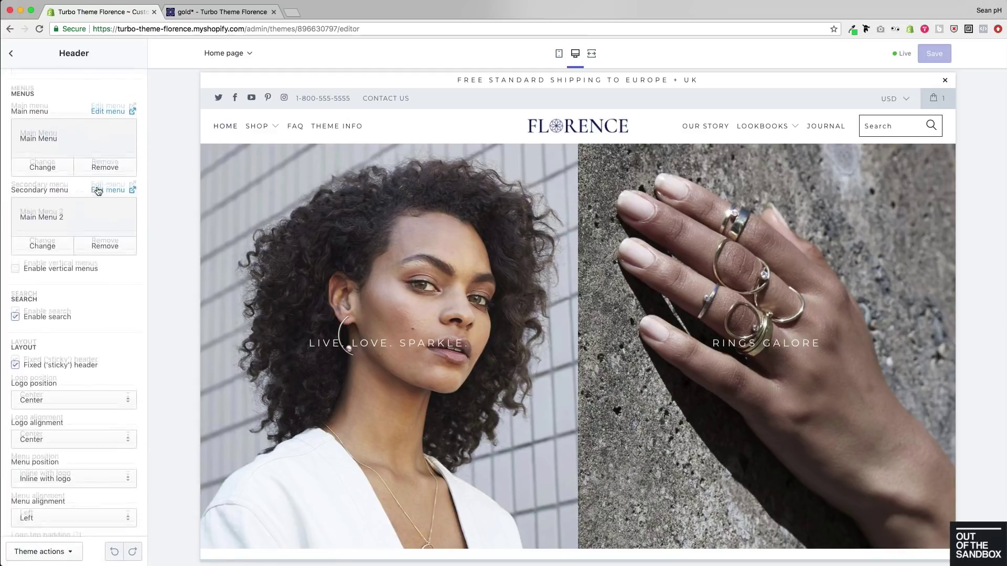
scroll(98, 191, down, 2)
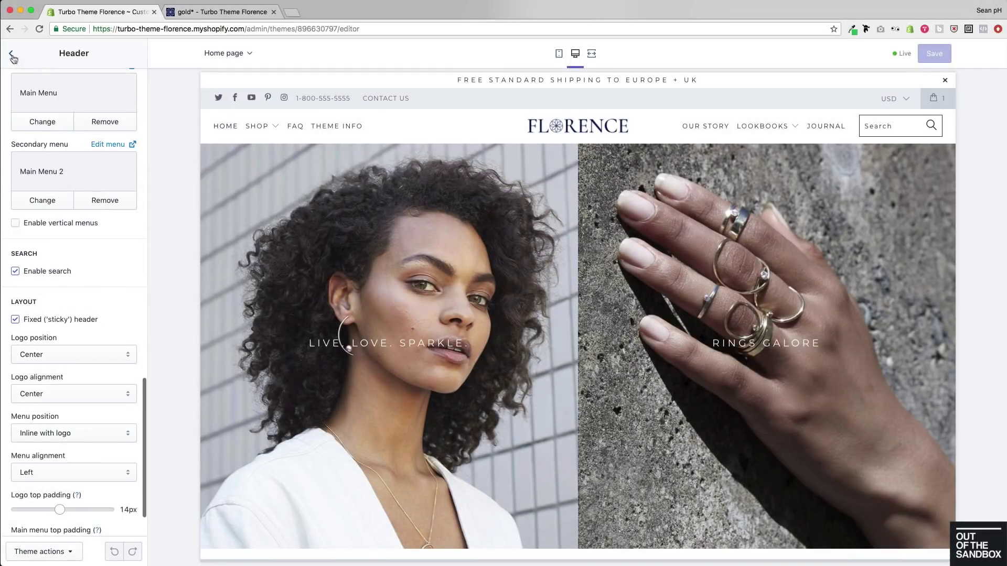
click(11, 55)
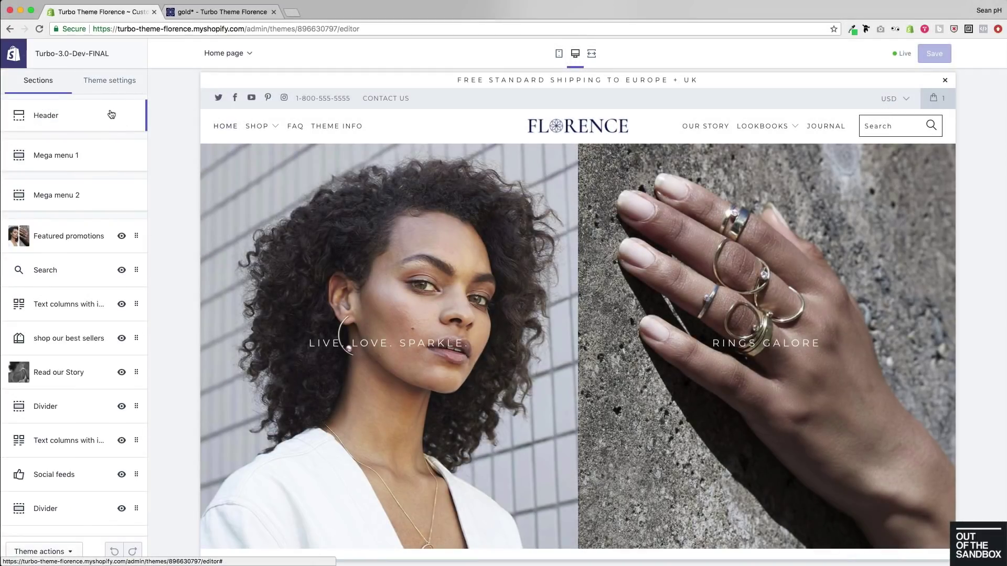
scroll(105, 126, down, 3)
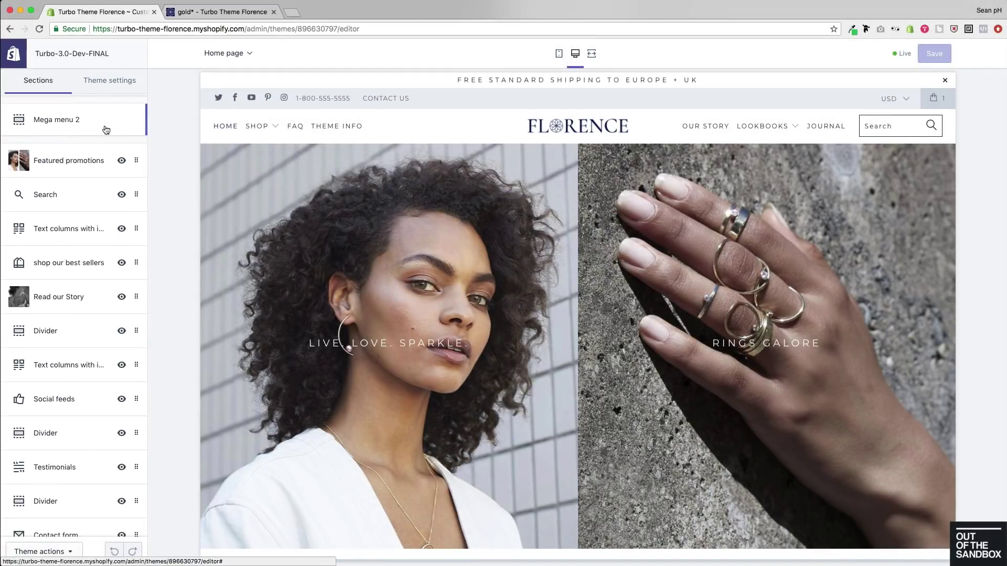
click(59, 199)
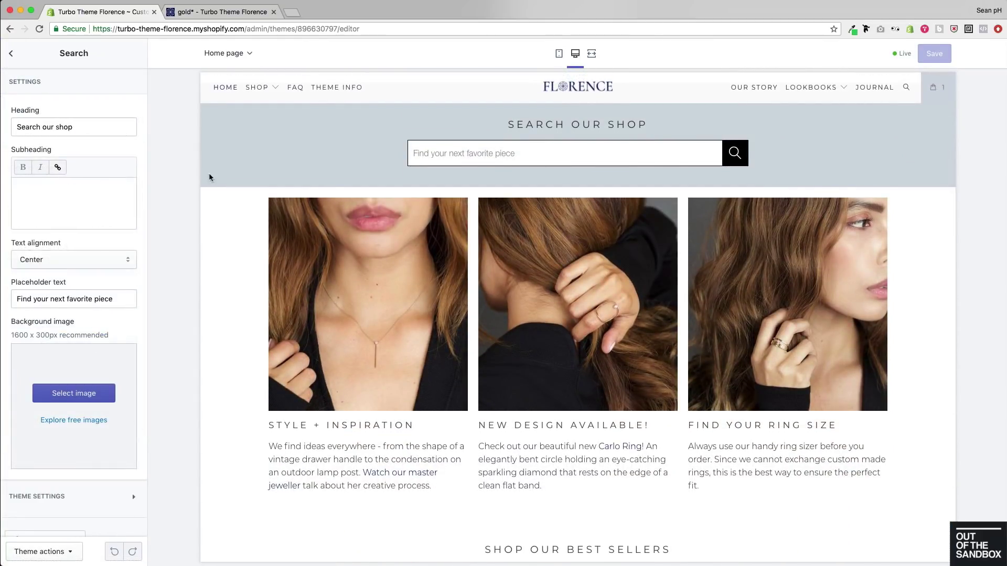
scroll(76, 186, down, 1)
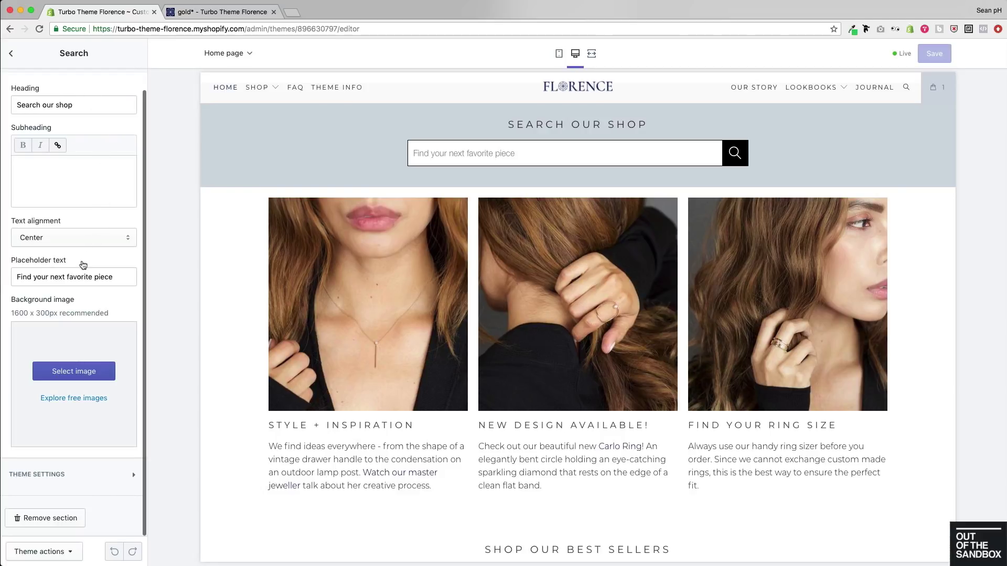
scroll(81, 251, up, 1)
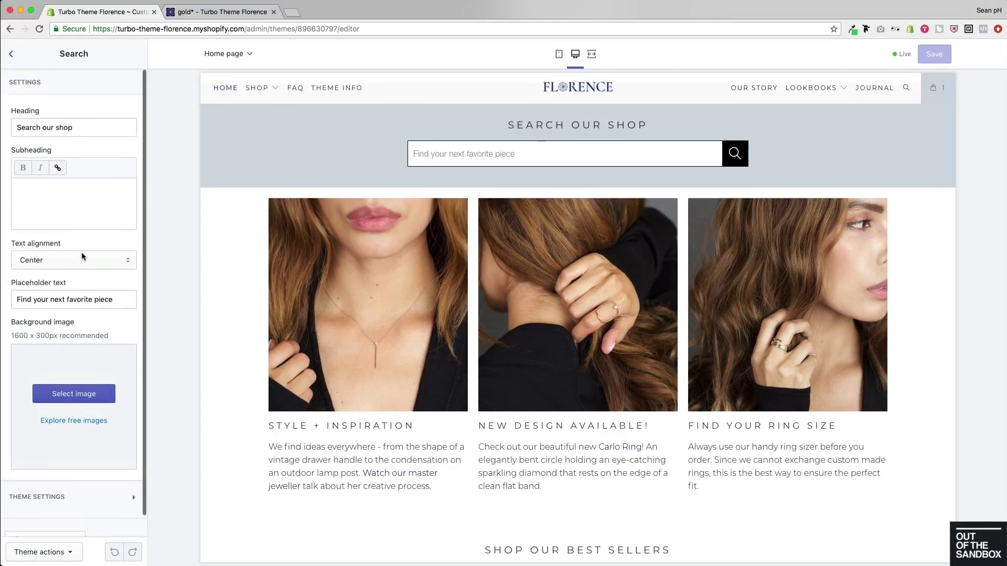
click(13, 57)
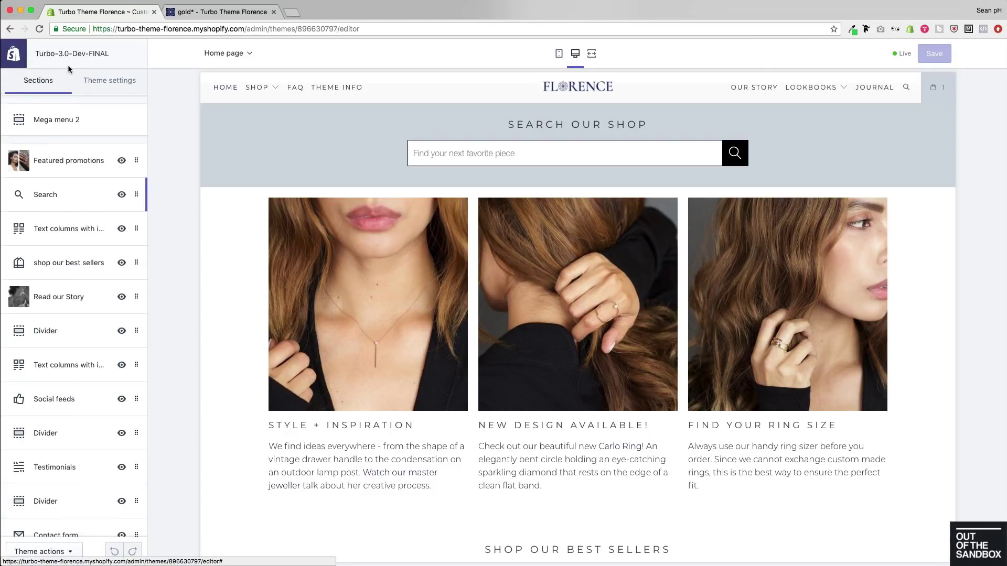
Set predictive search in the theme's Search settings to show 7 items.
click(109, 88)
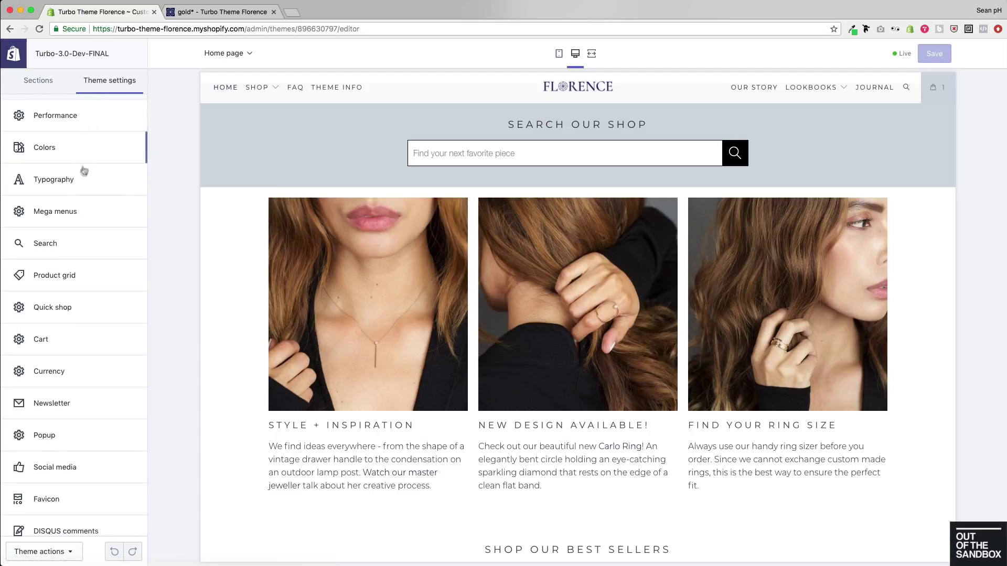
click(46, 253)
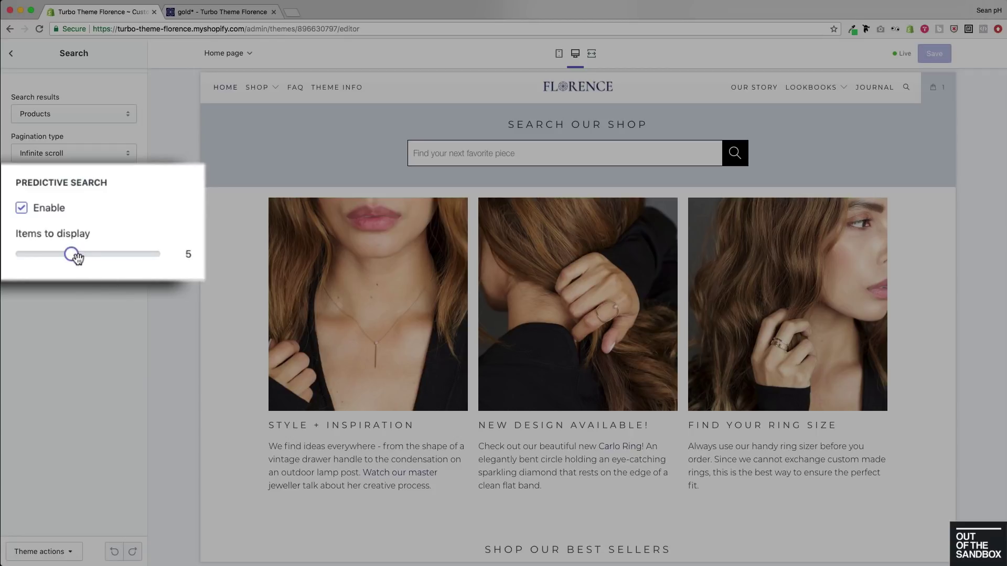
drag(73, 254, 114, 263)
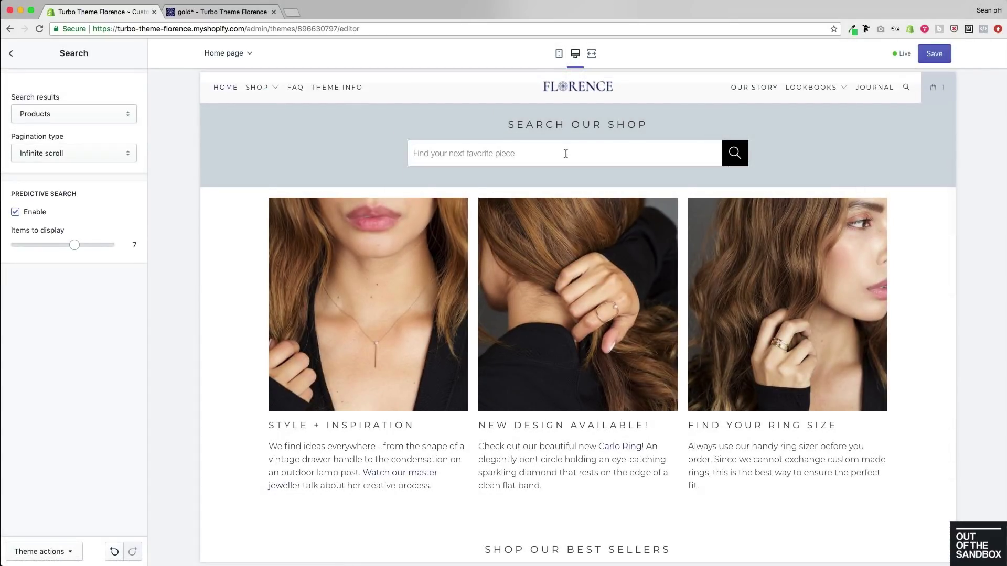
Test a 'gold' search in the preview to confirm seven product suggestions.
click(566, 153)
text(gold)
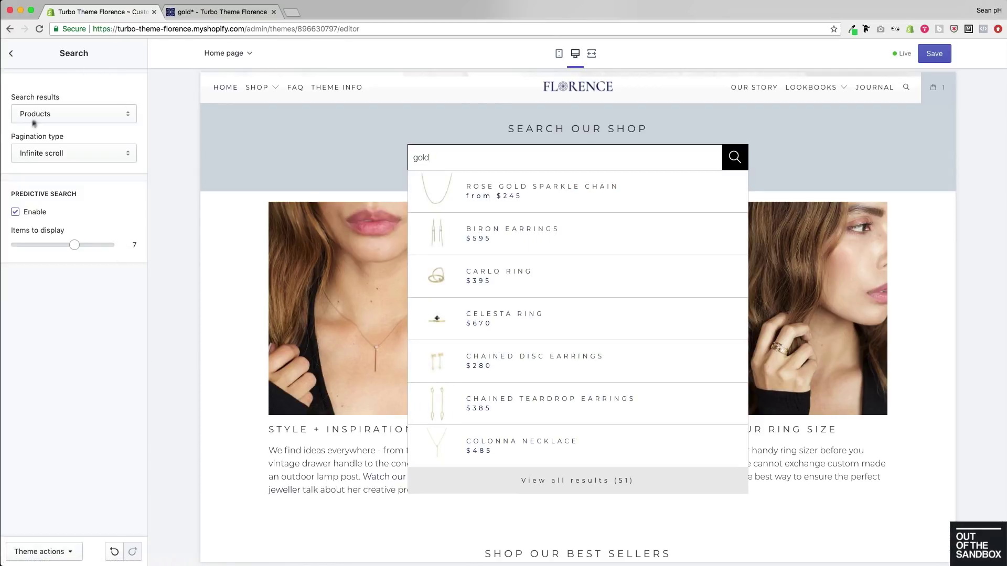
click(101, 118)
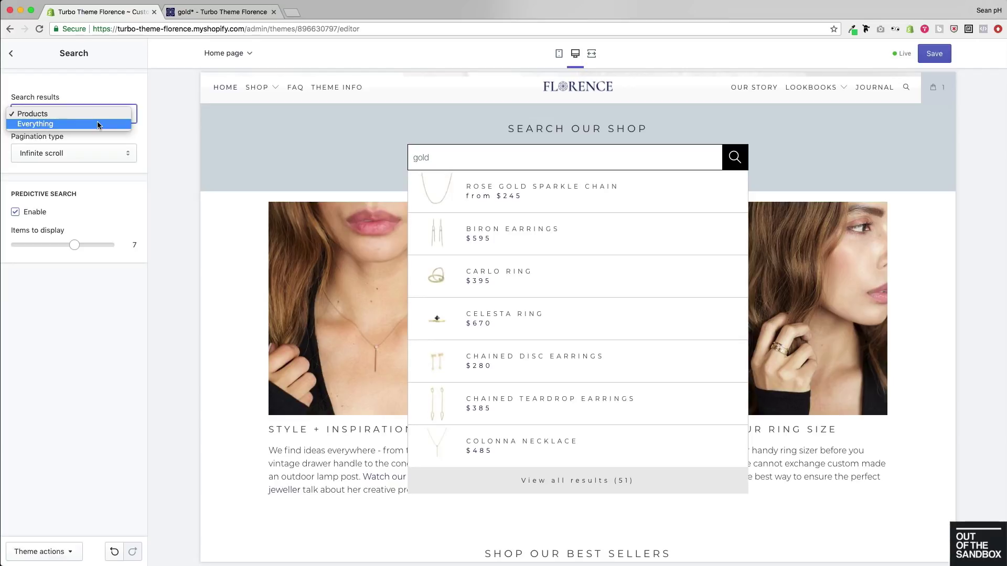
Keep search results on Products and set pagination to a Load more results button.
click(127, 179)
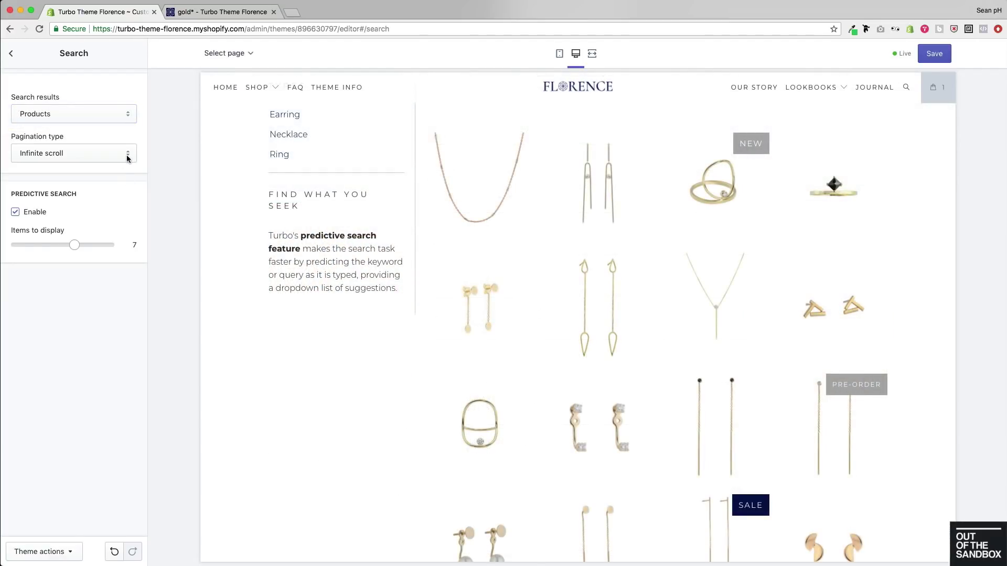
click(127, 159)
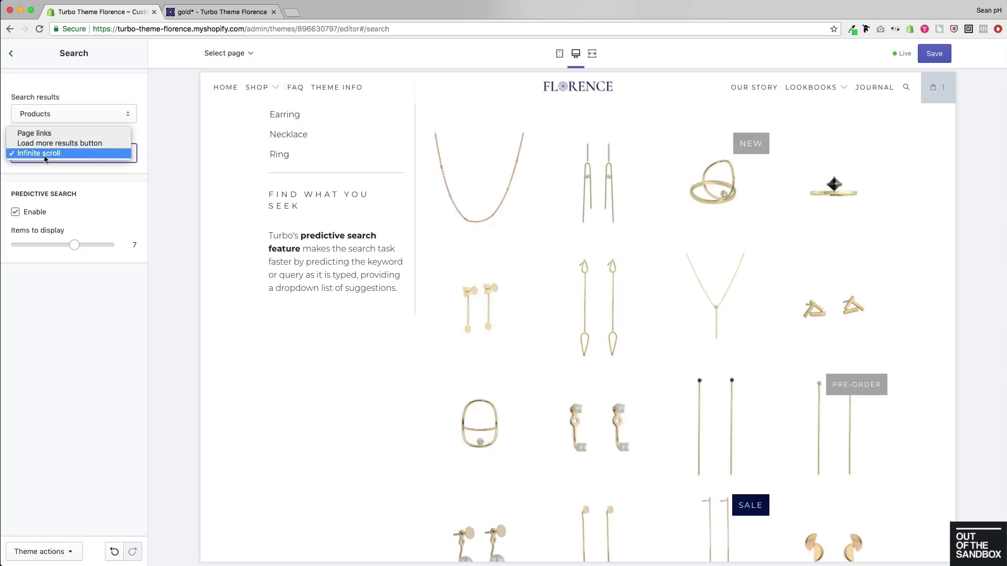
click(43, 135)
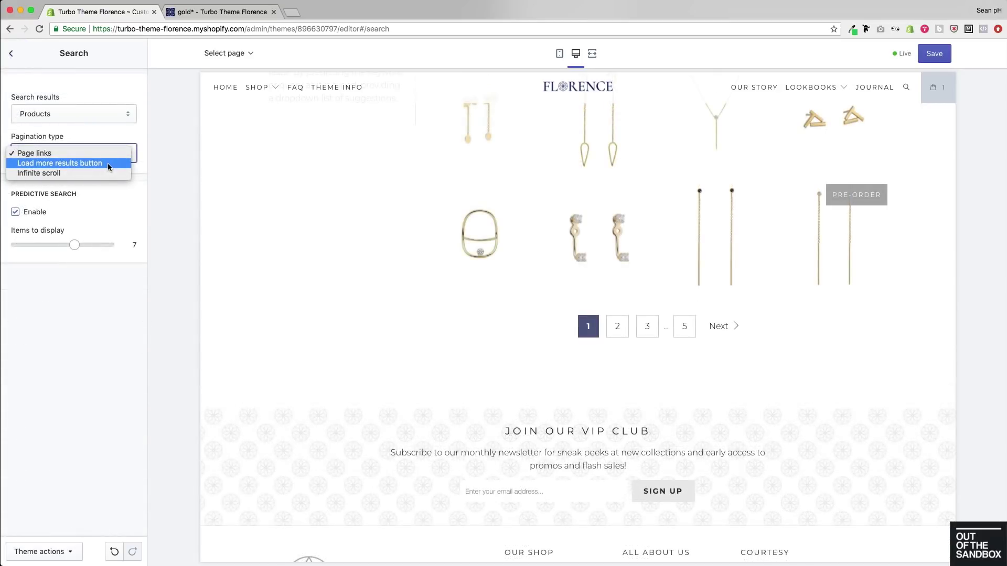
click(108, 163)
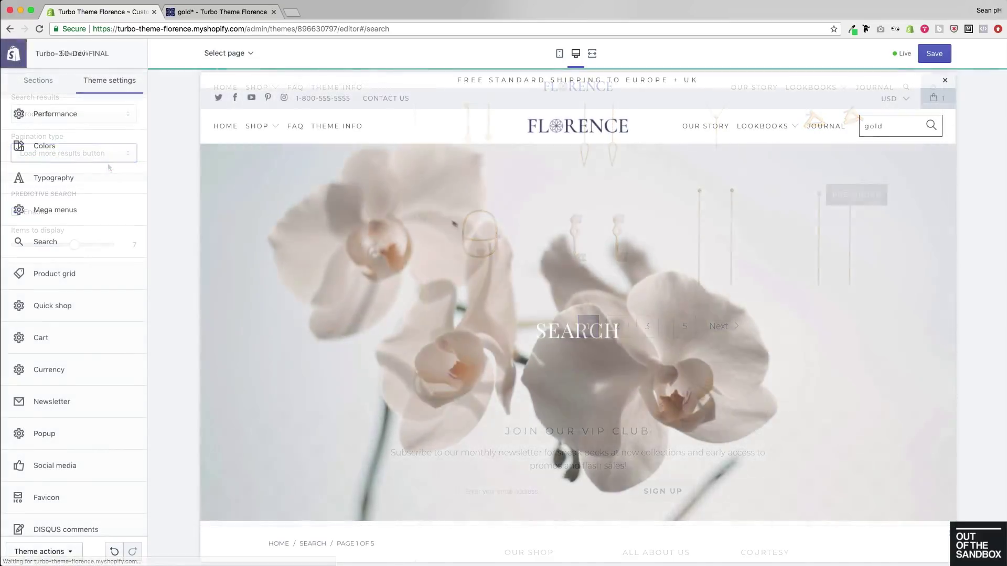
Try Load more results in the preview, then view all 51 'gold' results.
scroll(455, 221, down, 10)
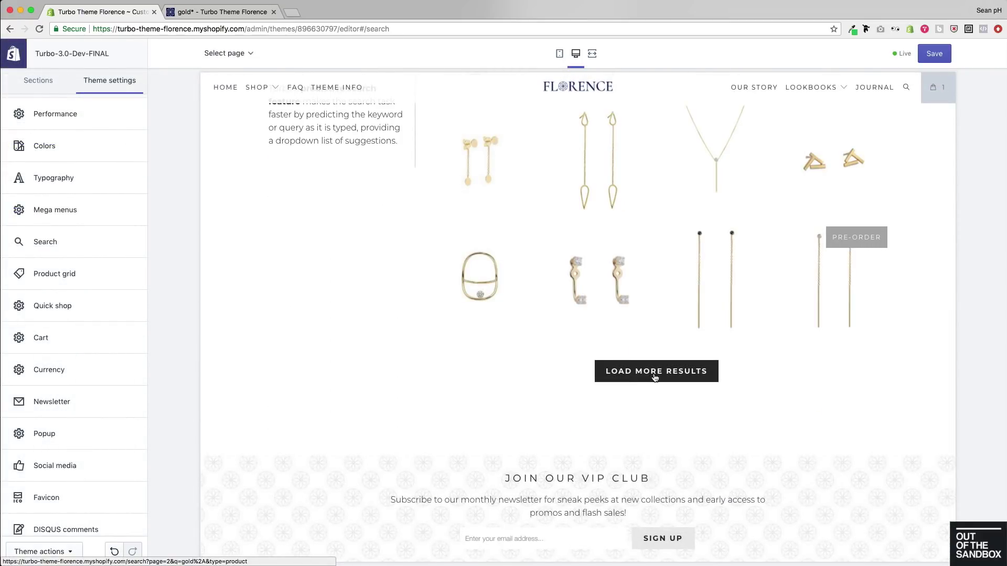
click(655, 373)
scroll(654, 377, down, 5)
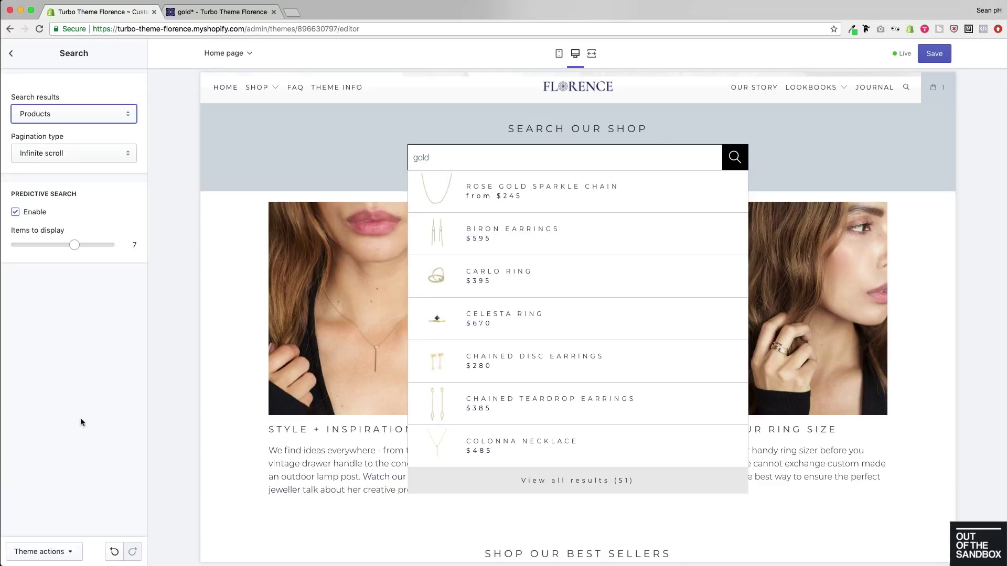
click(577, 481)
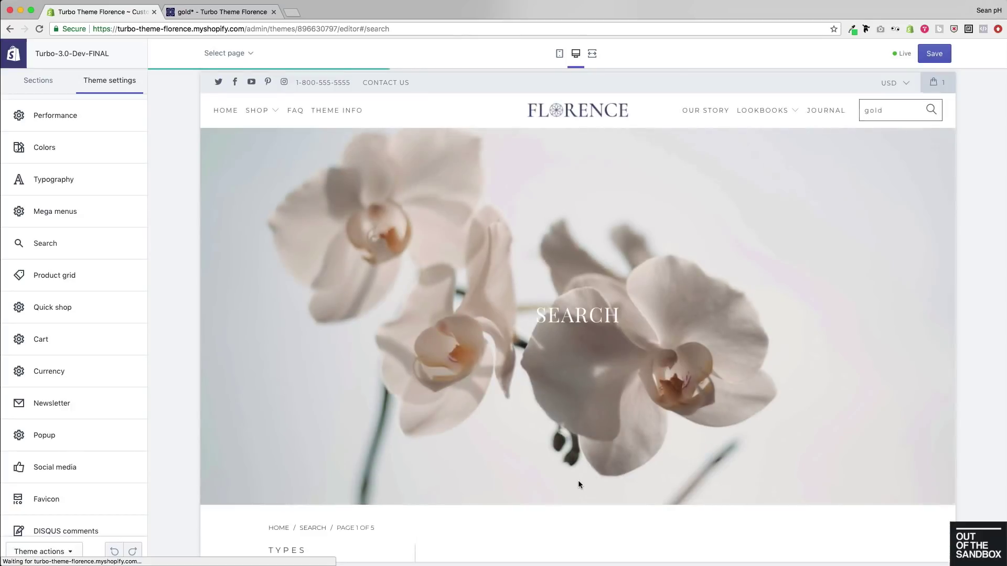
In the Search section's Content area, add a Vendor list block to the sidebar.
click(38, 87)
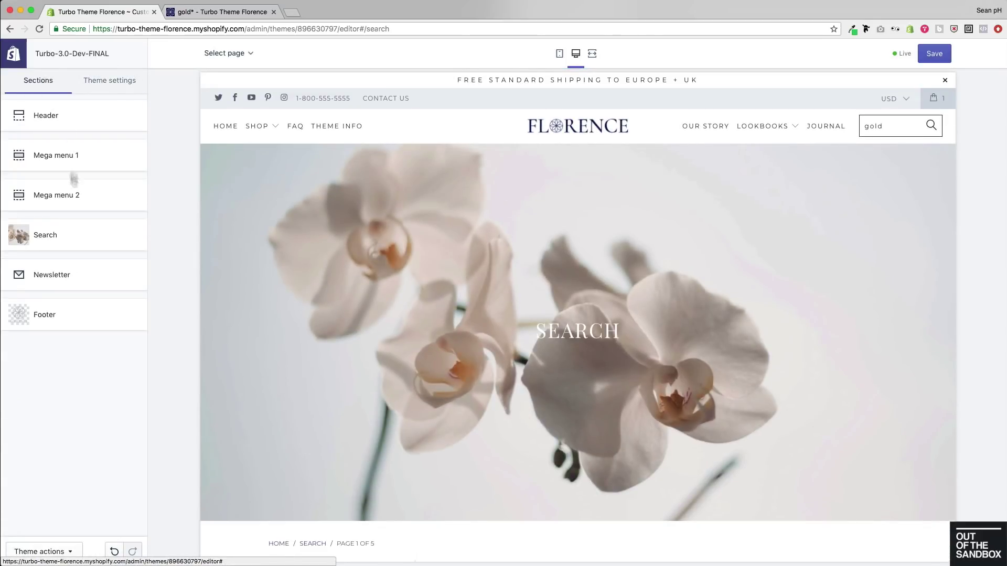
click(52, 244)
scroll(226, 167, down, 1)
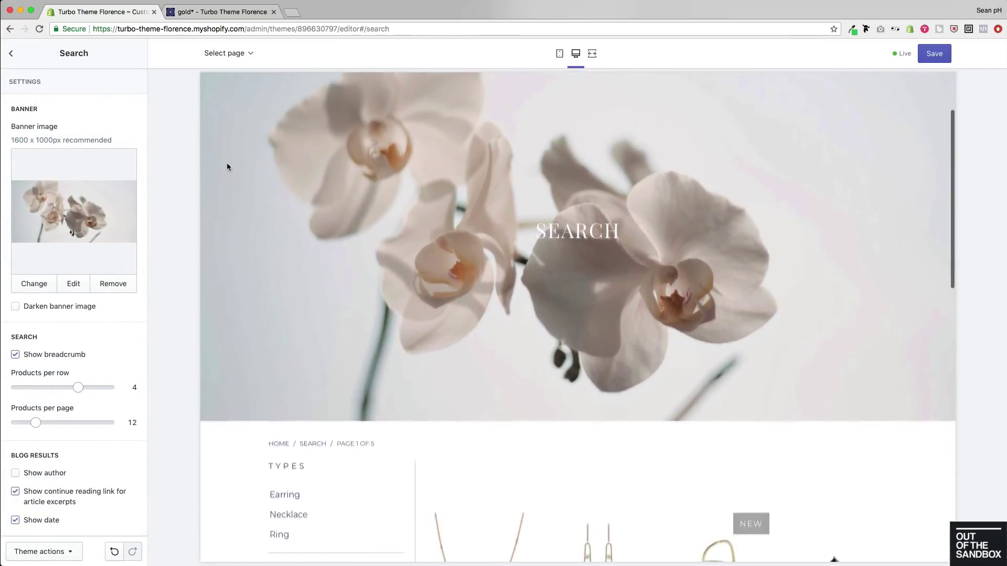
scroll(226, 167, down, 5)
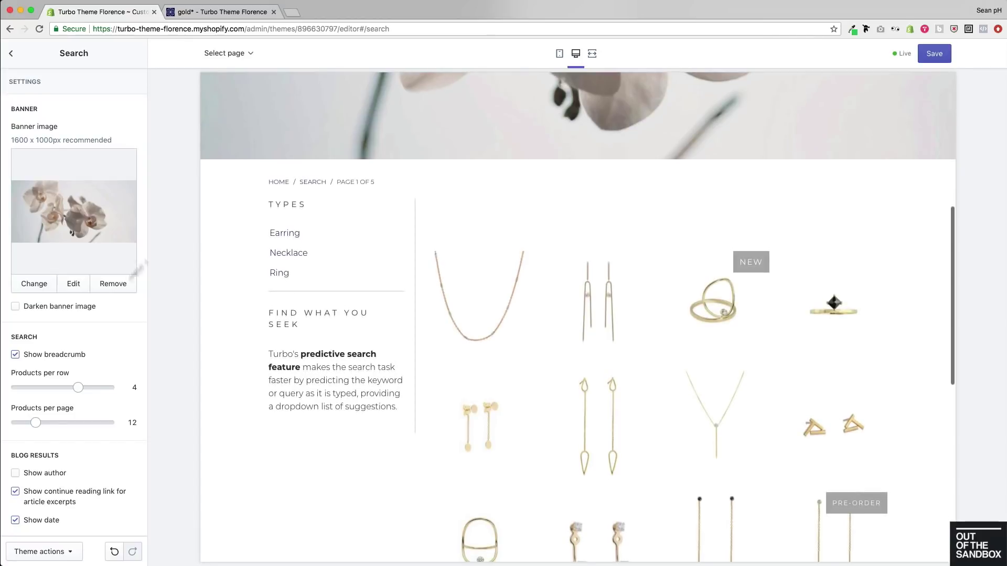
scroll(87, 291, down, 4)
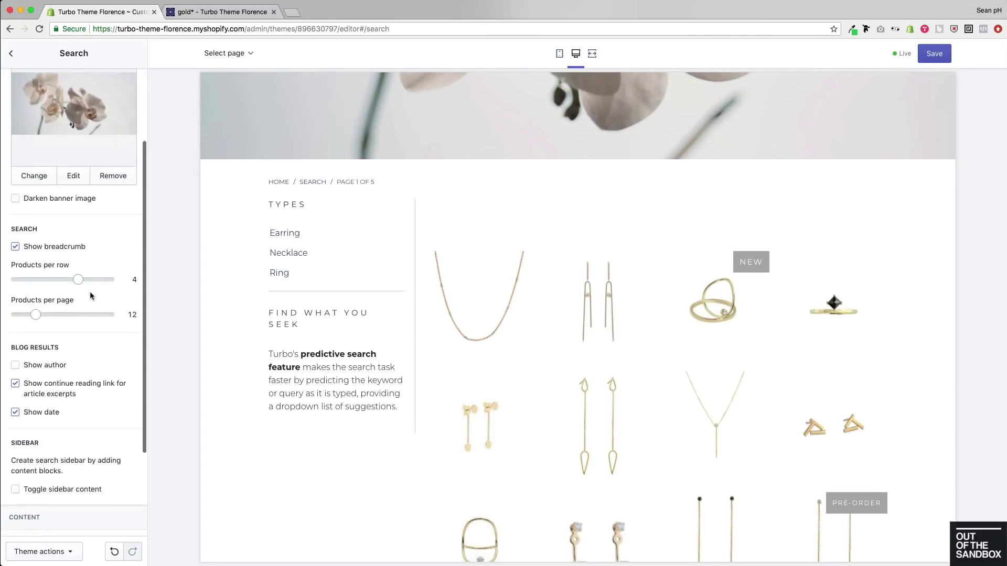
scroll(231, 287, down, 3)
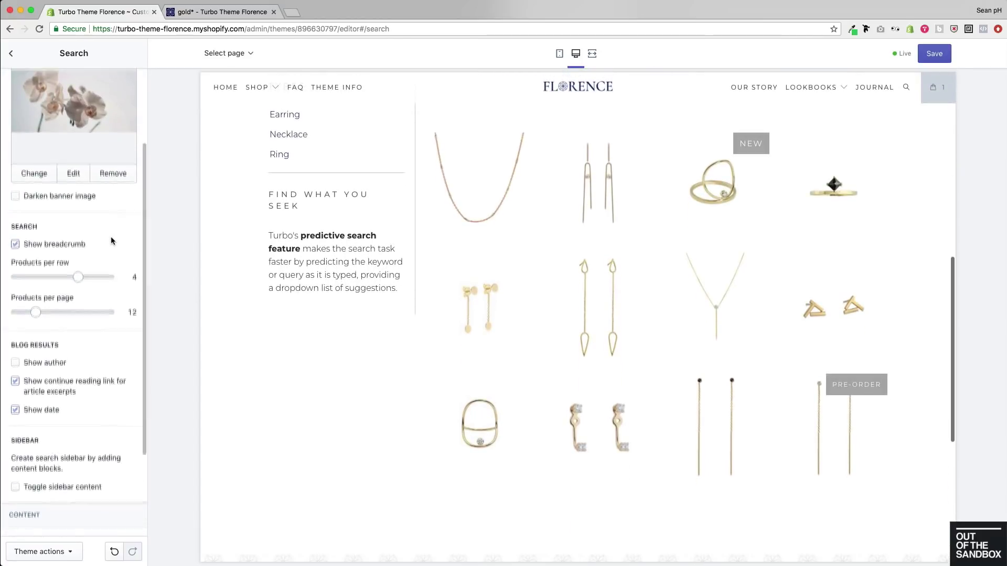
scroll(111, 236, down, 4)
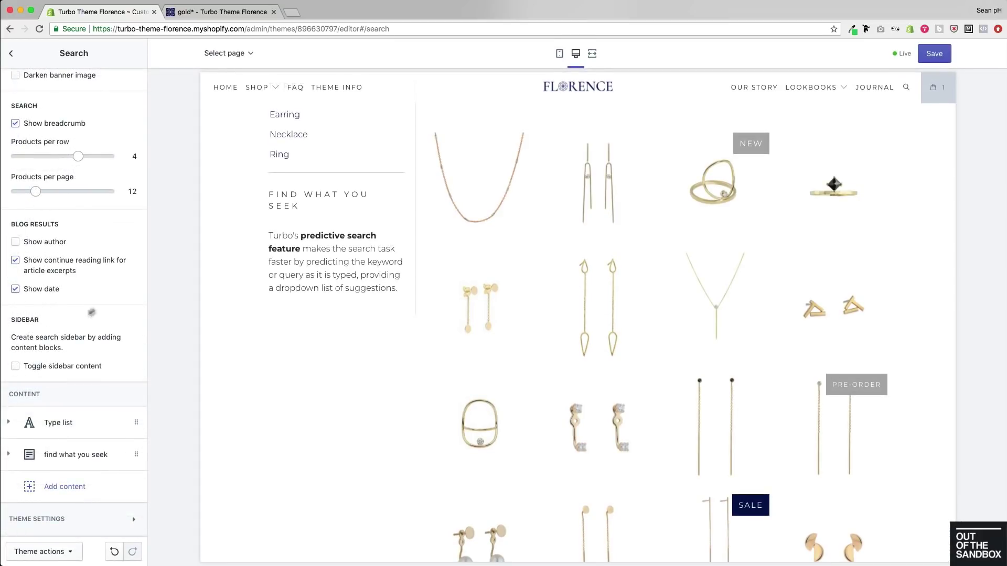
scroll(66, 279, up, 1)
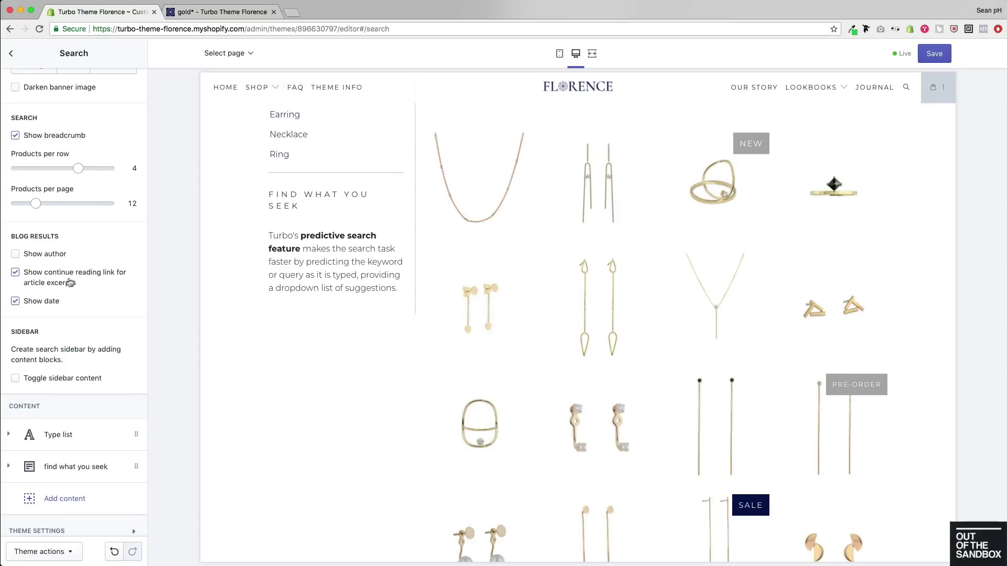
scroll(84, 367, down, 1)
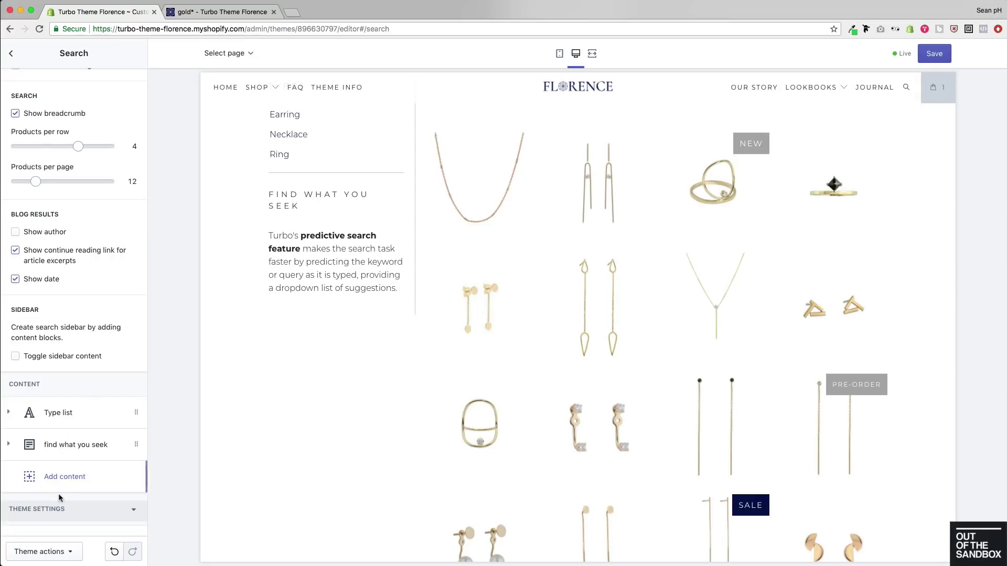
click(73, 477)
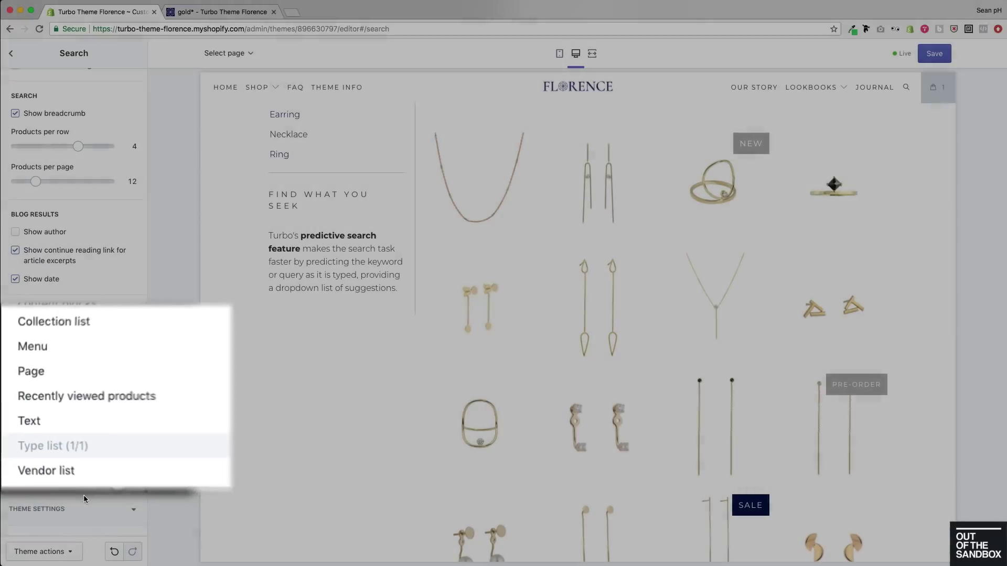
click(48, 475)
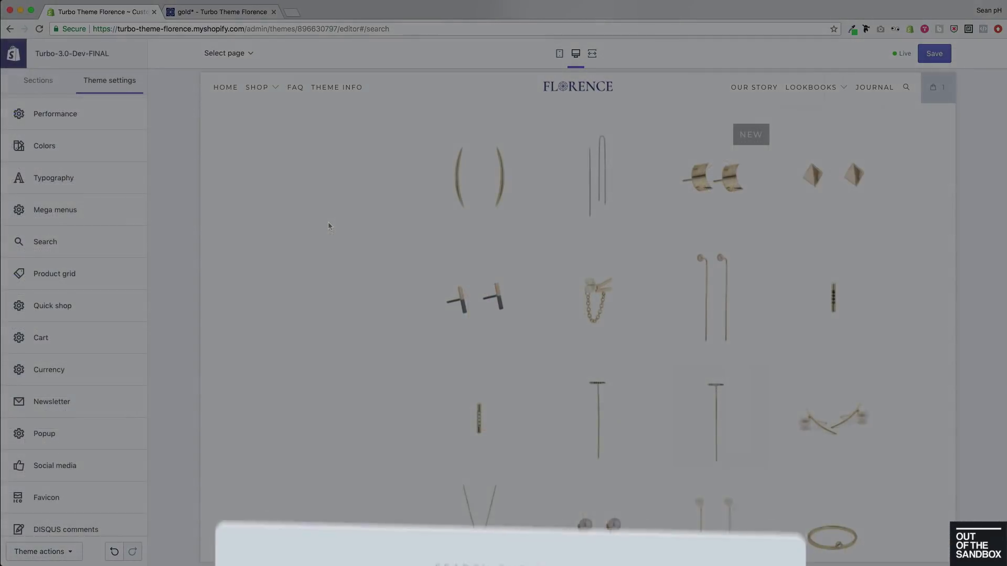
Type 'gold' in the Search our shop popup to preview suggested products.
text(g)
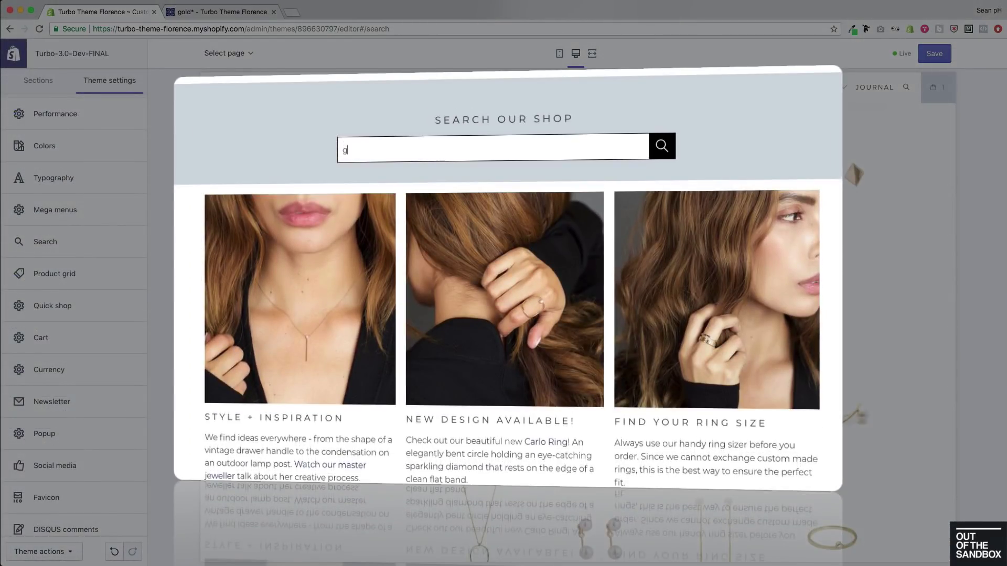
text(old)
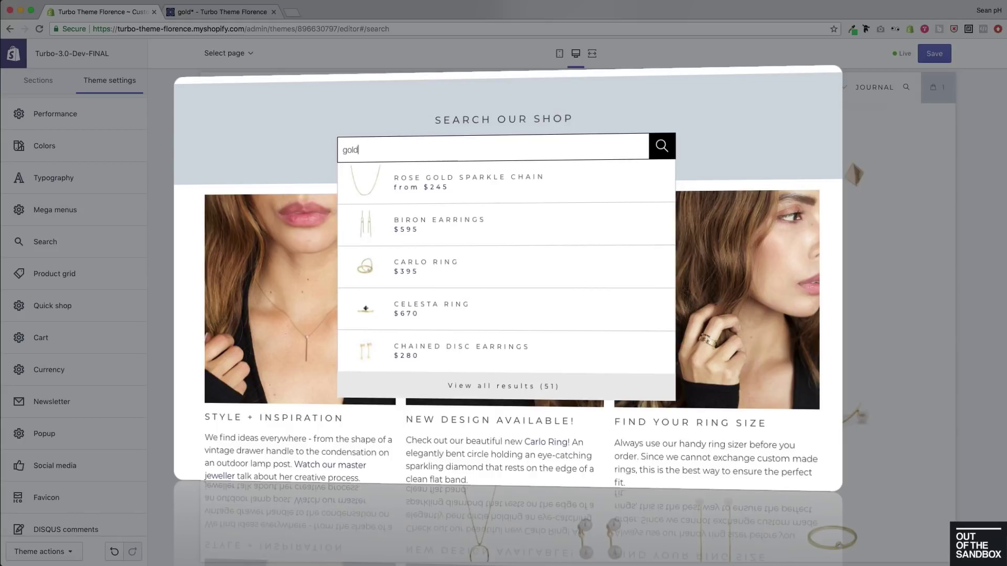